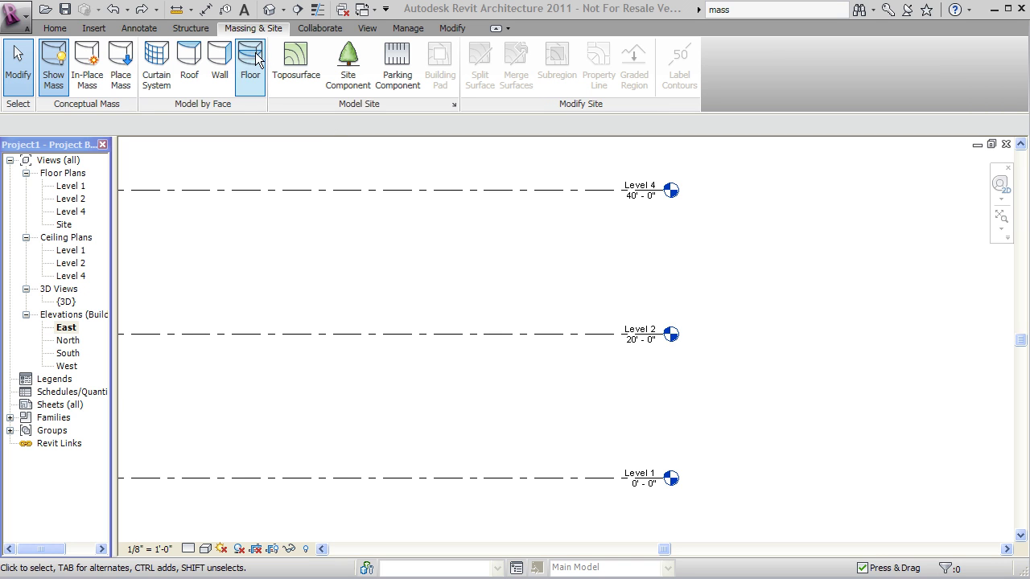
Step: Start an in-place mass named Silo and open the Level 1 floor plan for sketching
click(87, 64)
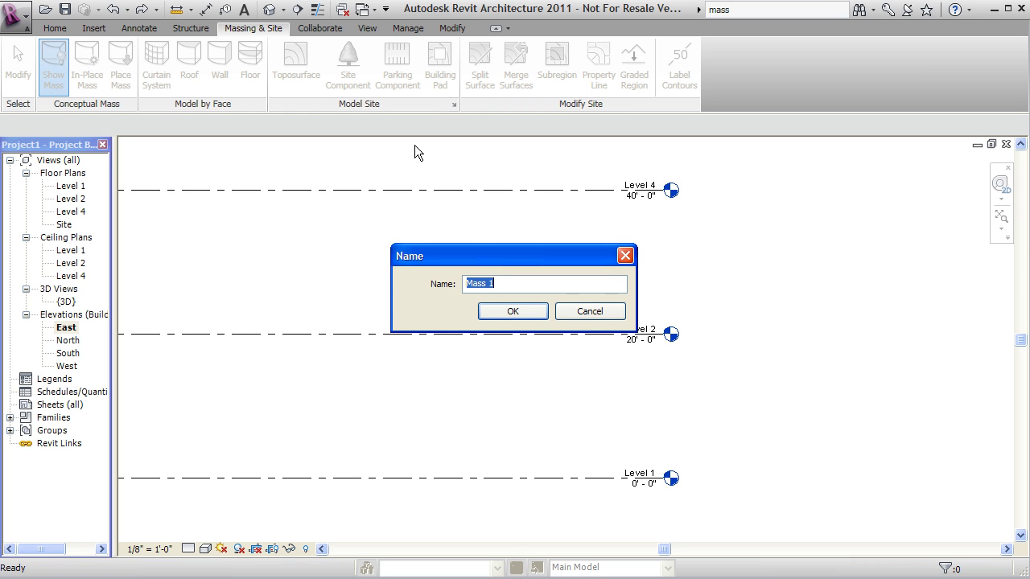
text(Silo)
key(Return)
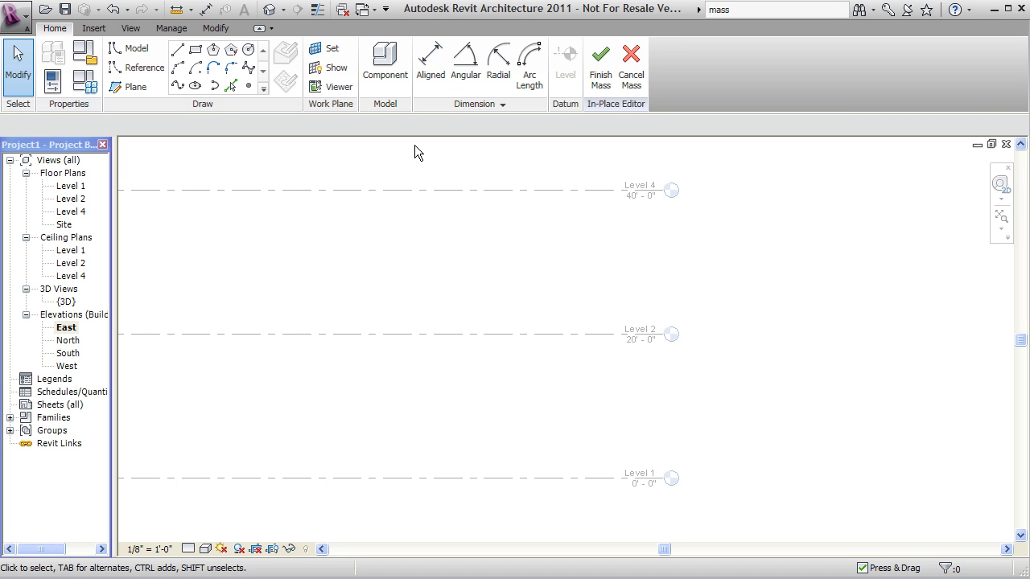
double_click(69, 186)
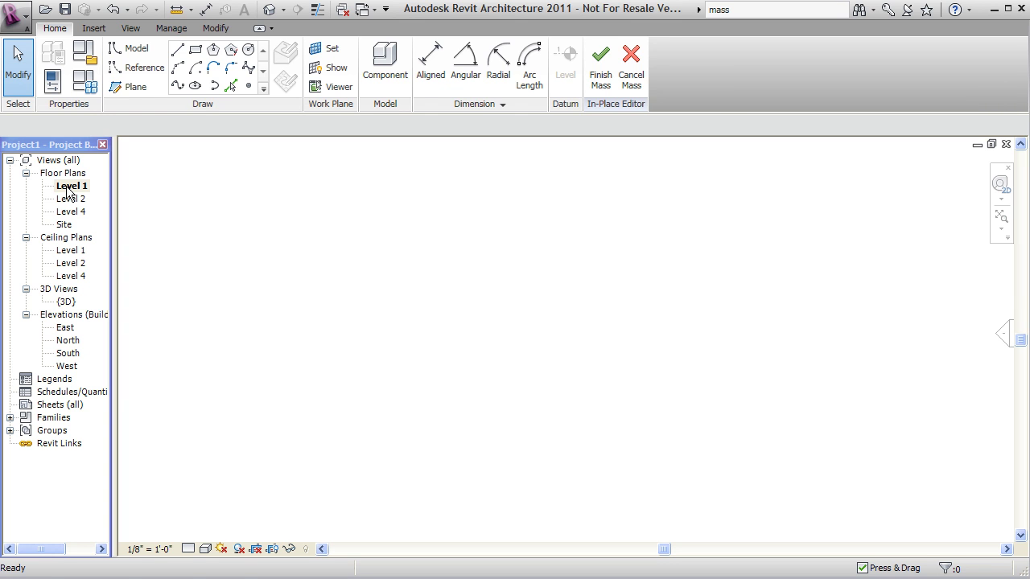
Step: In the 3D view, create a solid form from the two stacked circles
double_click(66, 302)
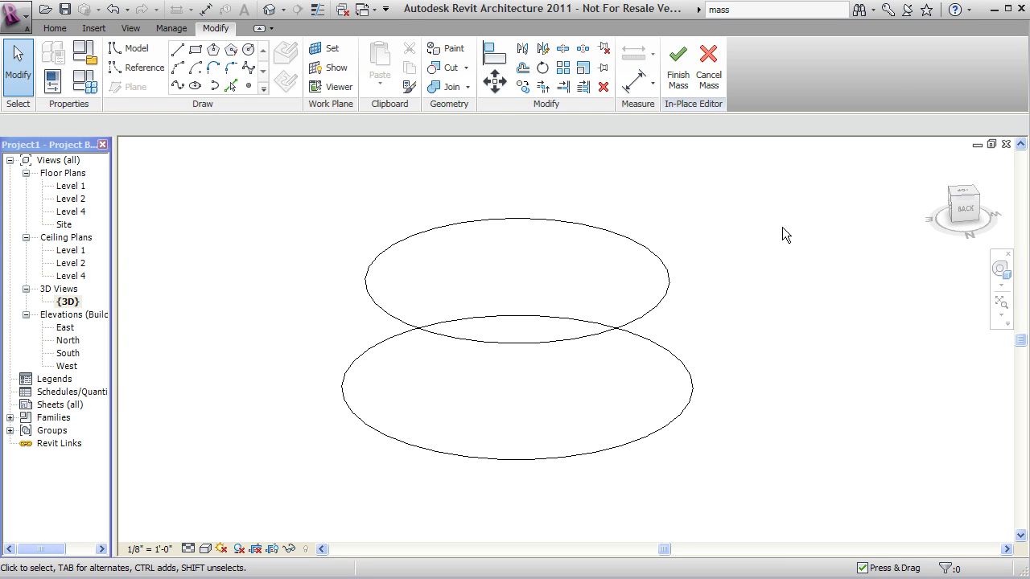
drag(780, 228, 581, 473)
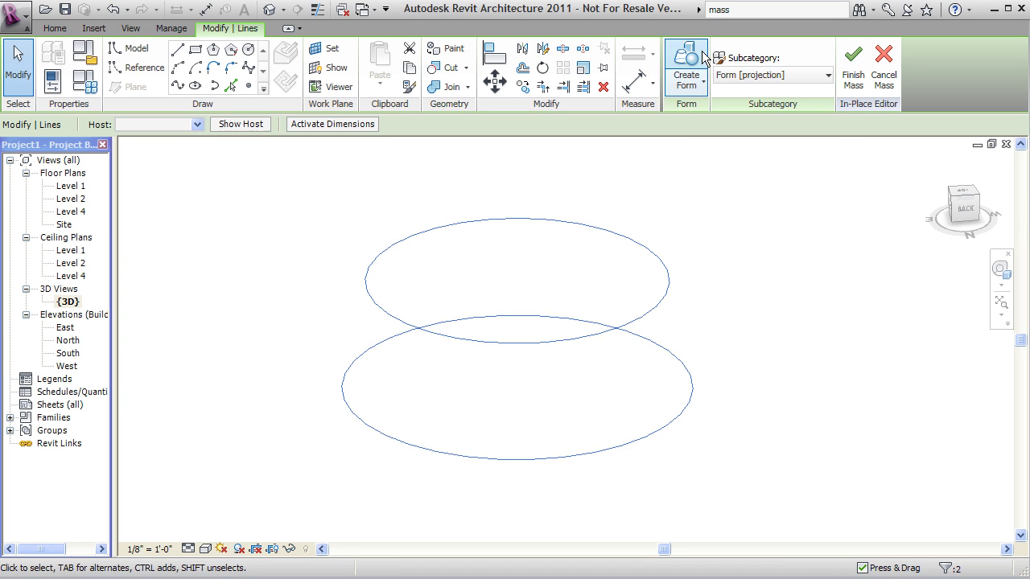
click(698, 55)
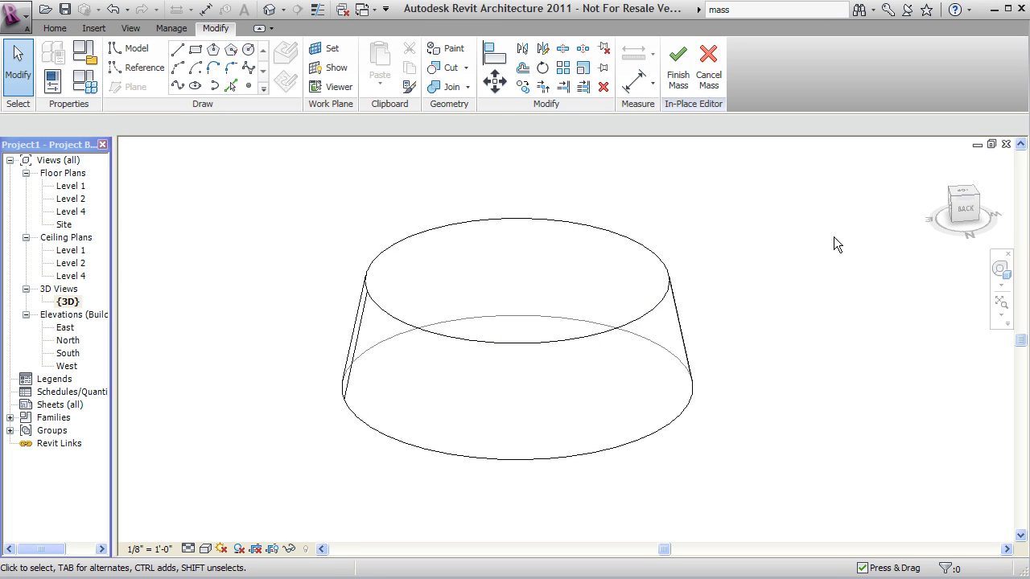
shift+middle_drag(785, 271, 643, 290)
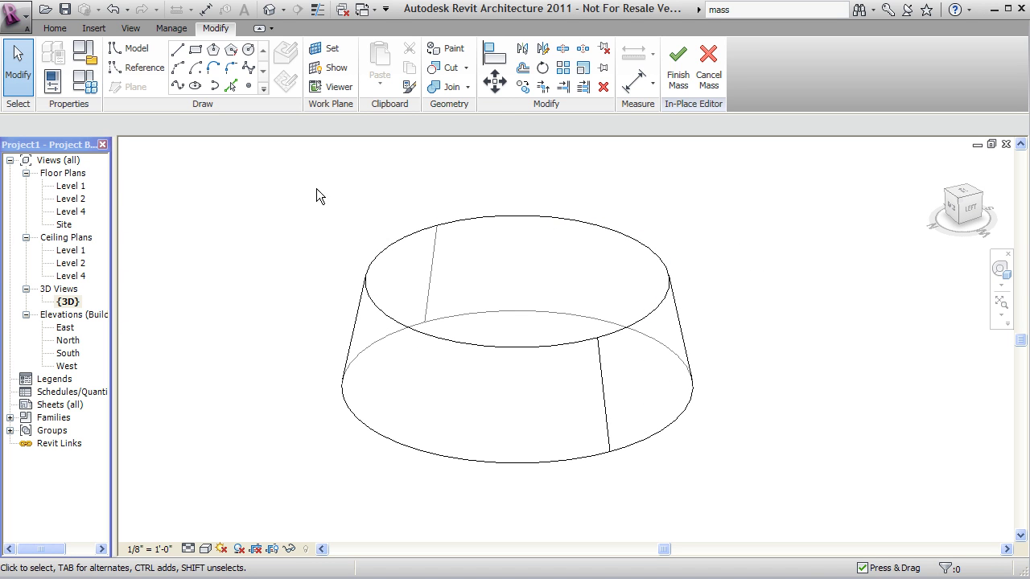
Step: On the Level 1 plan, draw a rectangle about 32' by 20' on the Level 2 plane, overlapping the circular form's east side
double_click(70, 186)
click(194, 53)
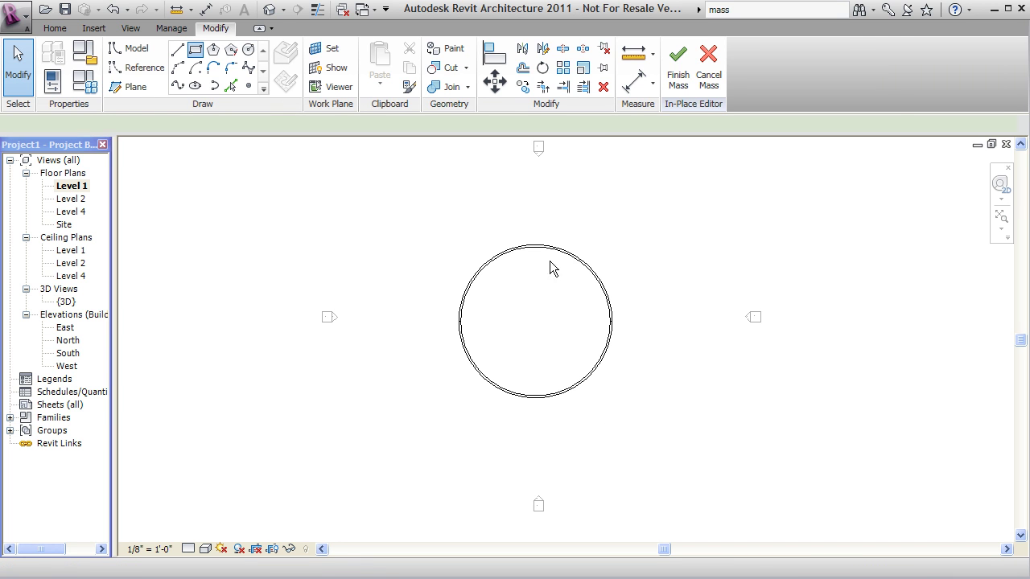
click(578, 298)
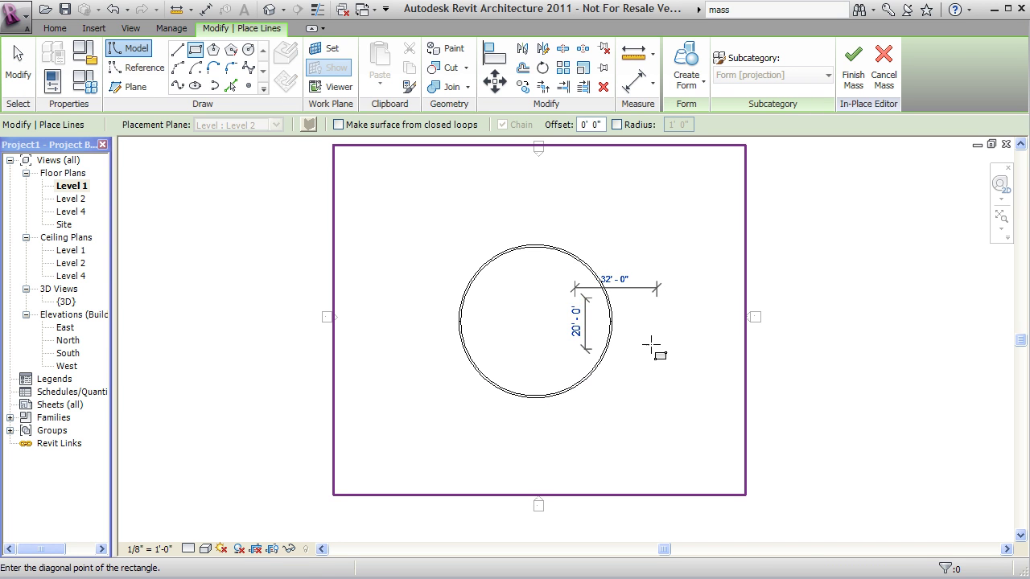
key(Escape)
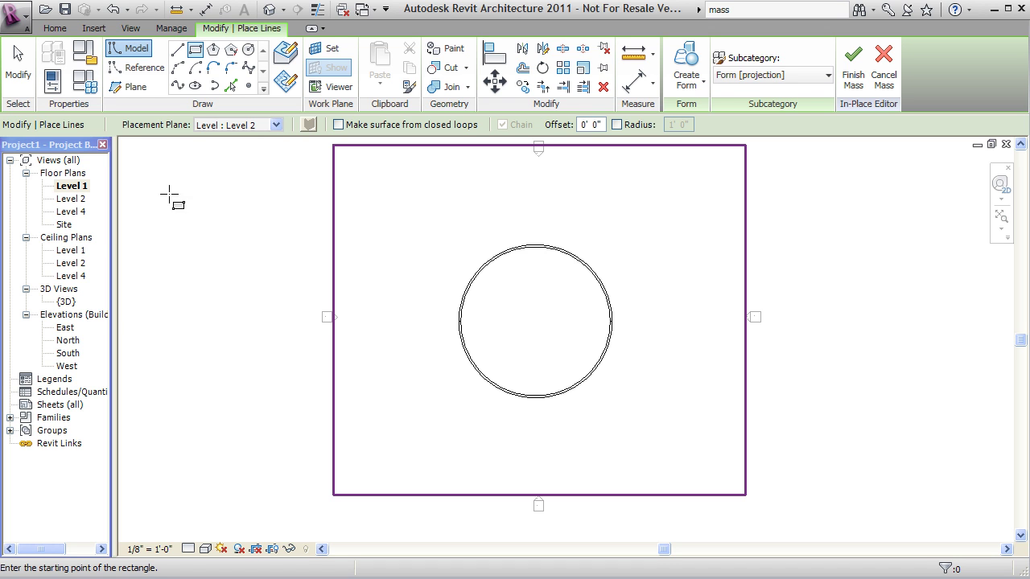
Step: In the Site plan, draw a second rectangle 20' deep, aligned with the first one and shifted slightly further east
double_click(64, 224)
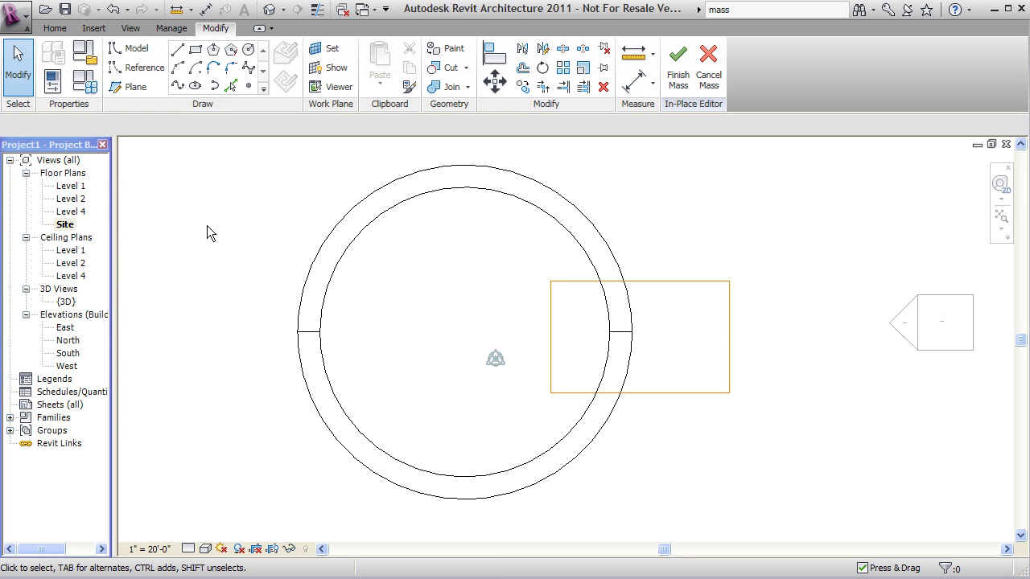
click(195, 51)
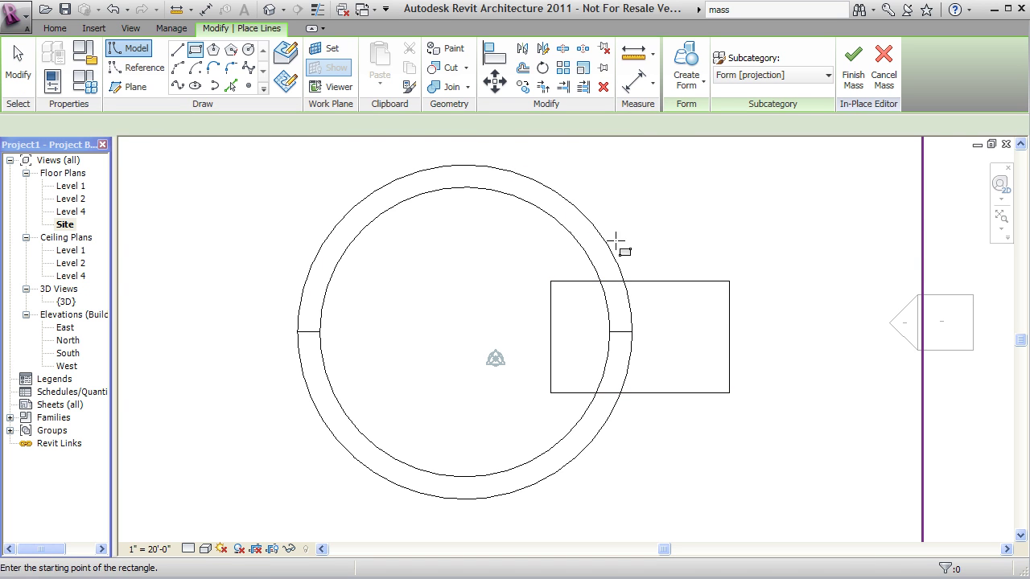
click(578, 280)
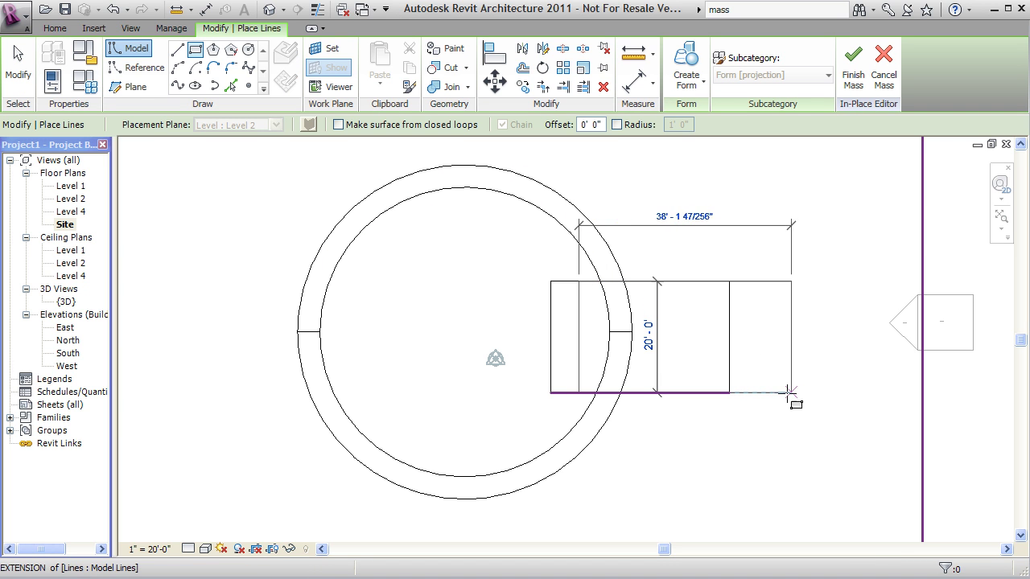
click(767, 392)
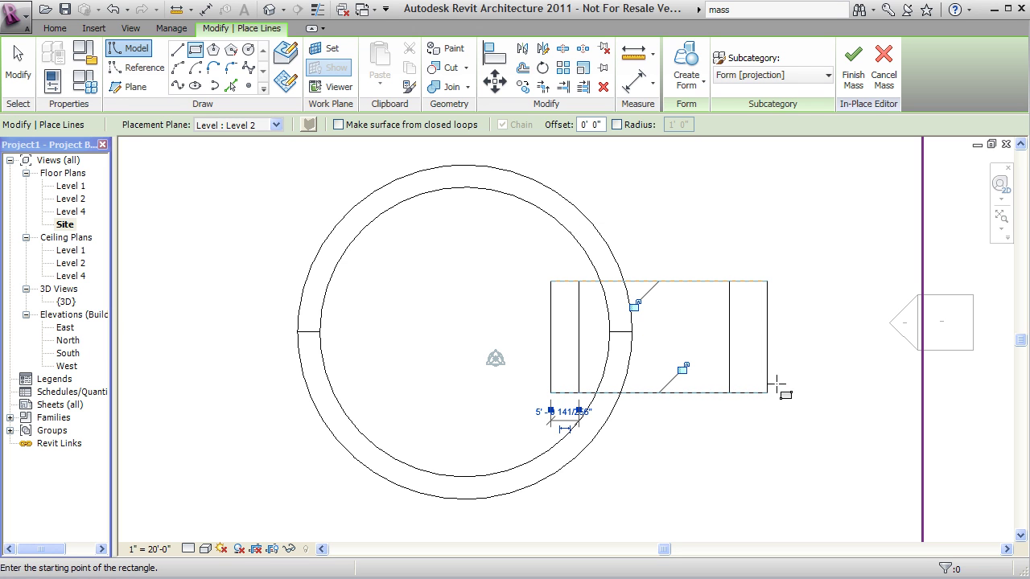
key(Escape)
key(Escape)
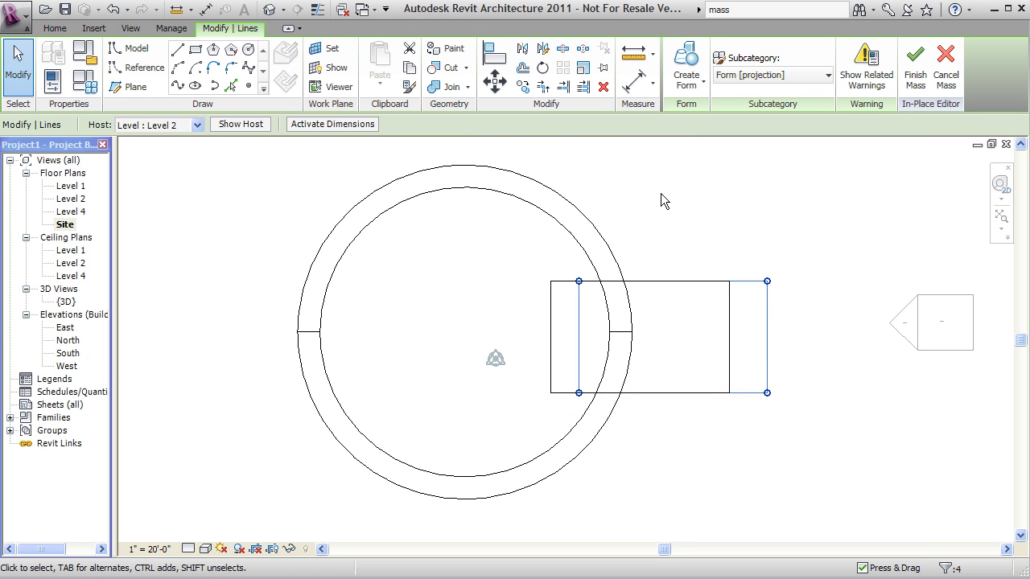
Step: Change the host of the second rectangle's line chain to Level 1
click(774, 246)
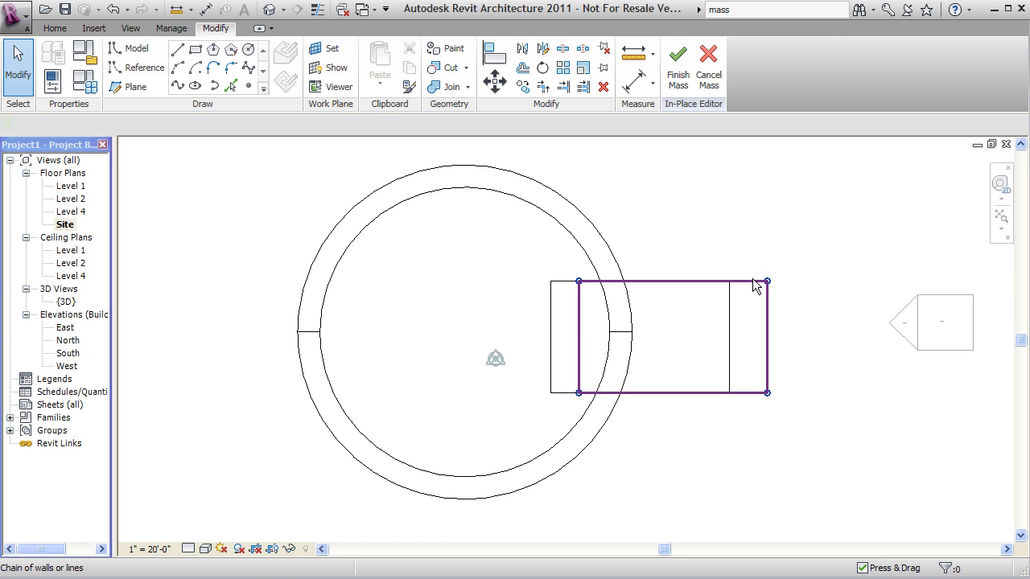
click(752, 278)
click(196, 125)
click(193, 141)
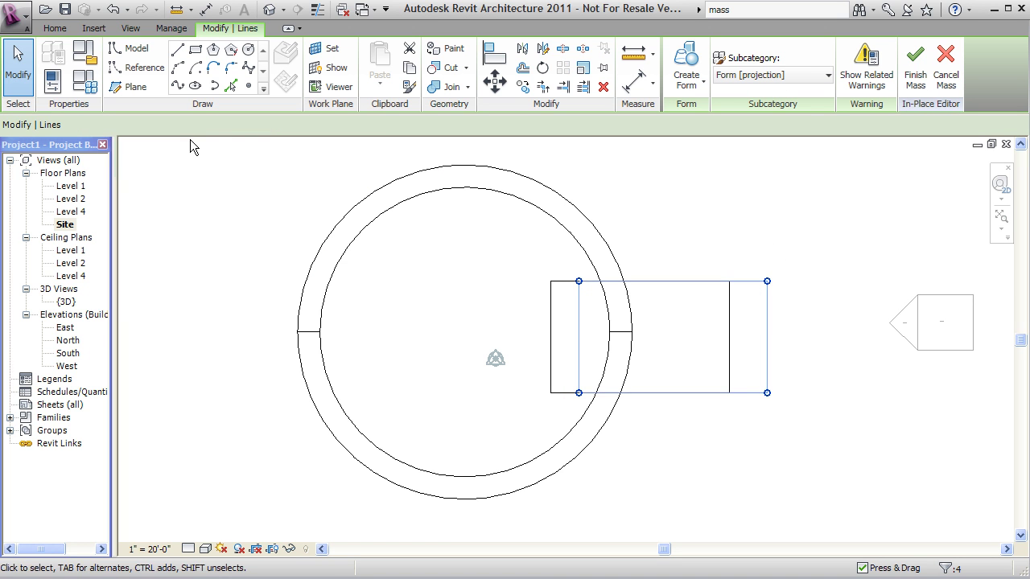
Step: In the 3D view, create a solid form between the upper and lower rectangles
click(65, 302)
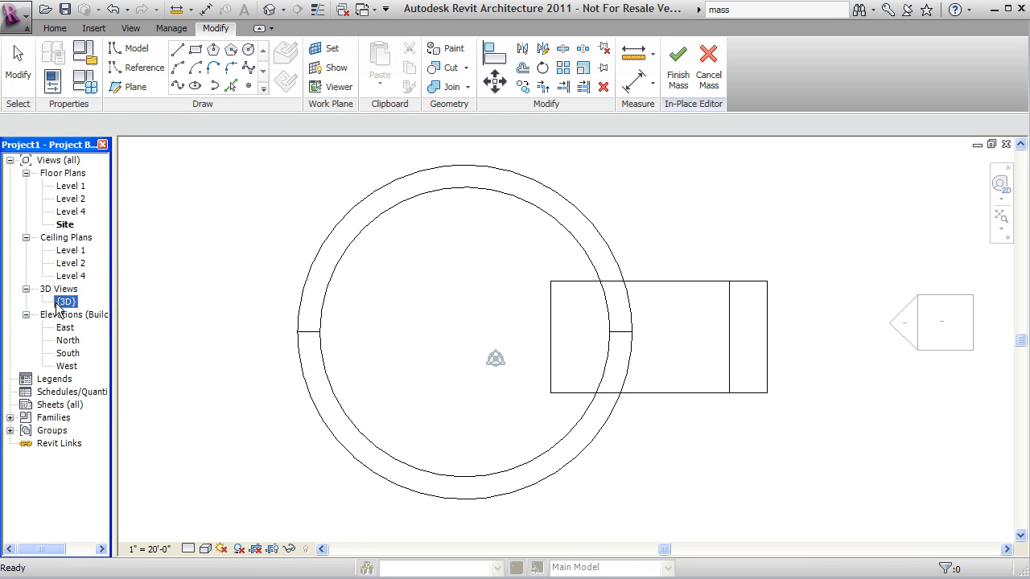
double_click(65, 303)
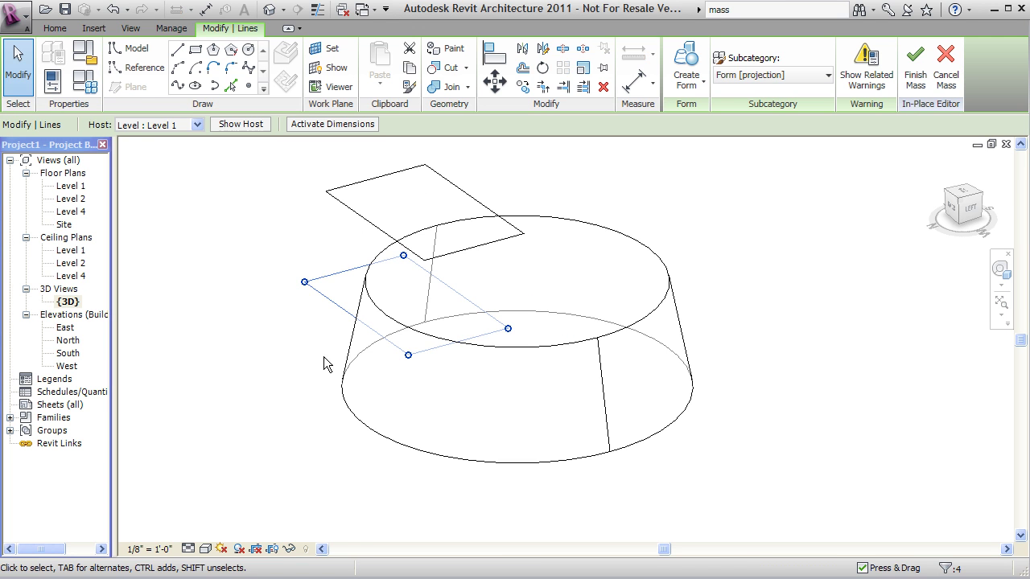
shift+middle_drag(320, 364, 761, 361)
middle_drag(338, 259, 514, 364)
click(695, 329)
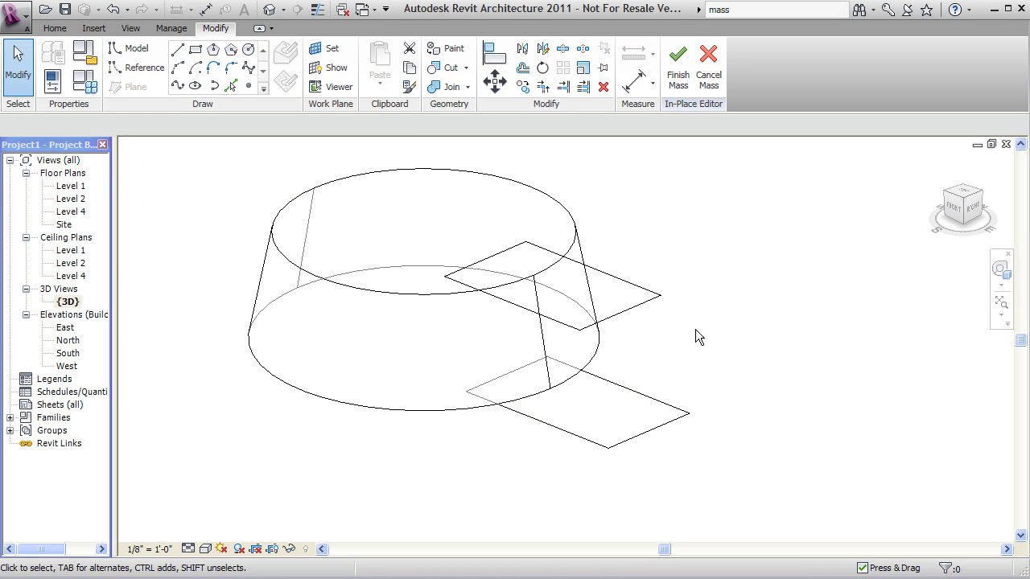
click(622, 314)
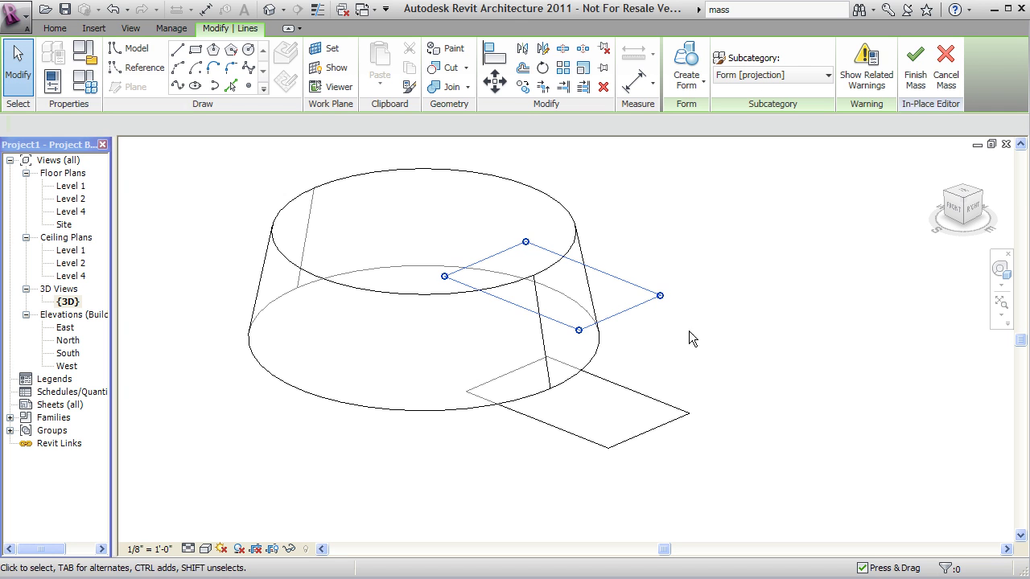
ctrl+click(658, 427)
click(685, 74)
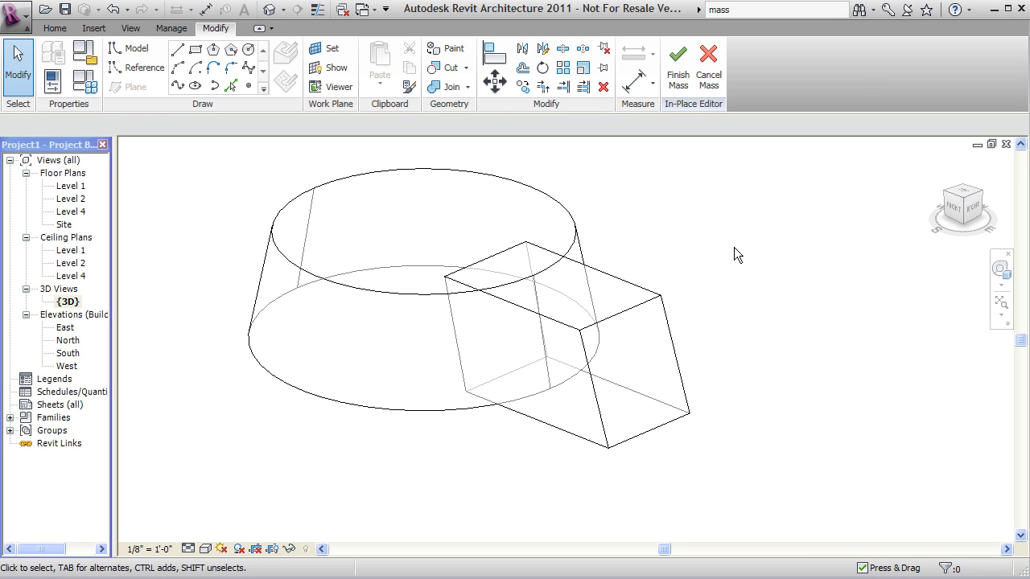
Step: Join the rectangular form to the circular form and finish the mass
click(449, 89)
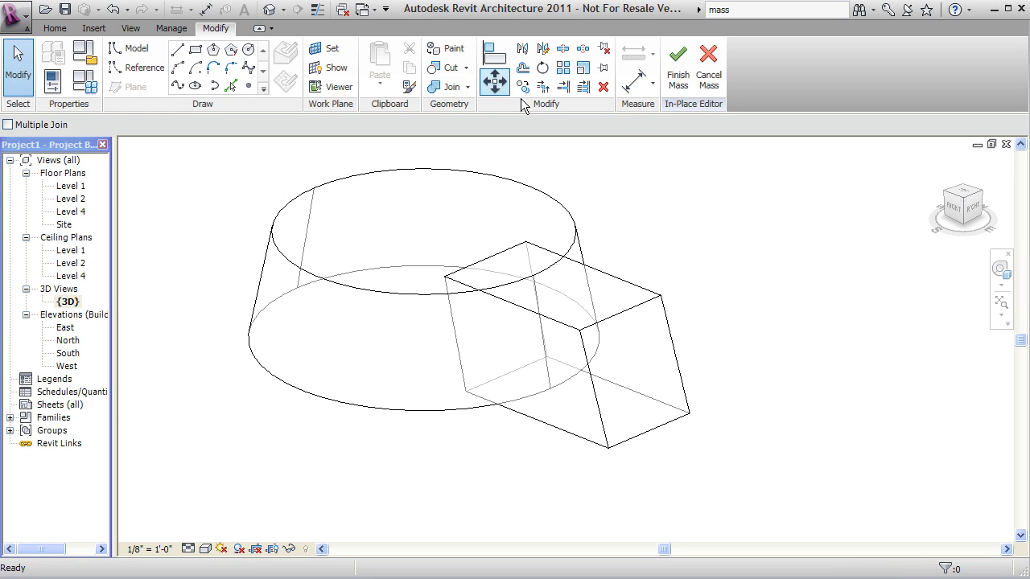
click(581, 325)
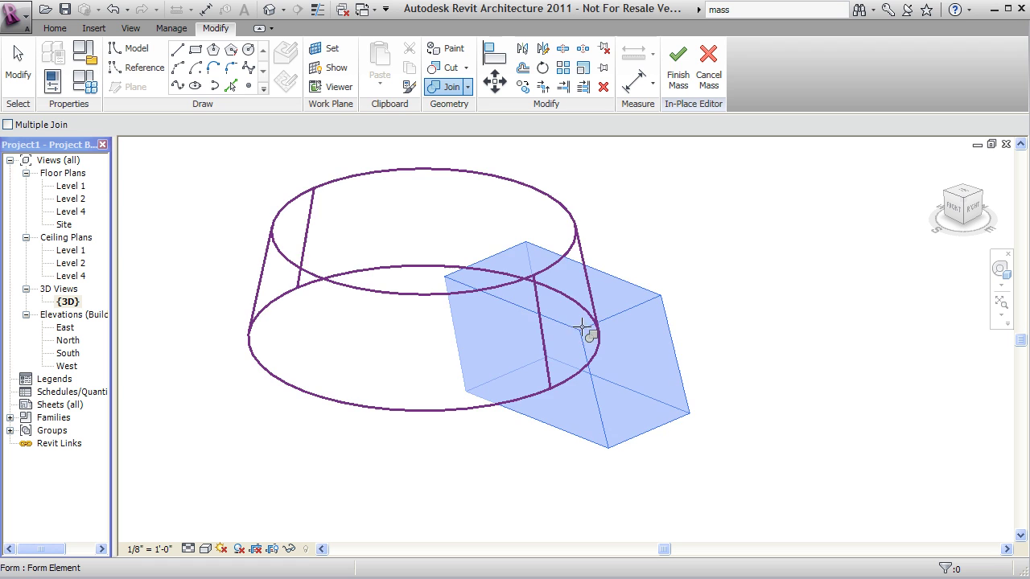
click(412, 294)
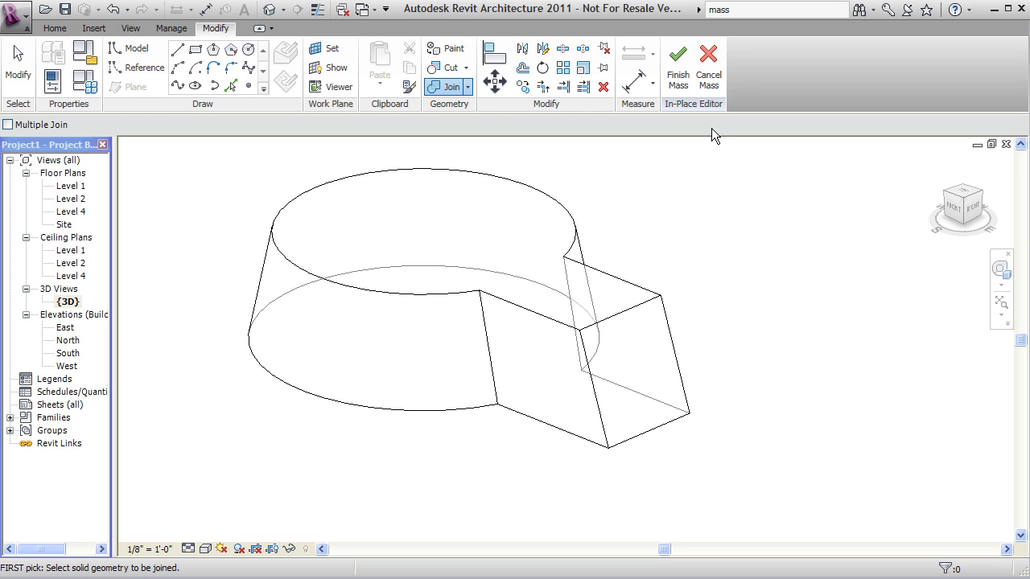
click(677, 83)
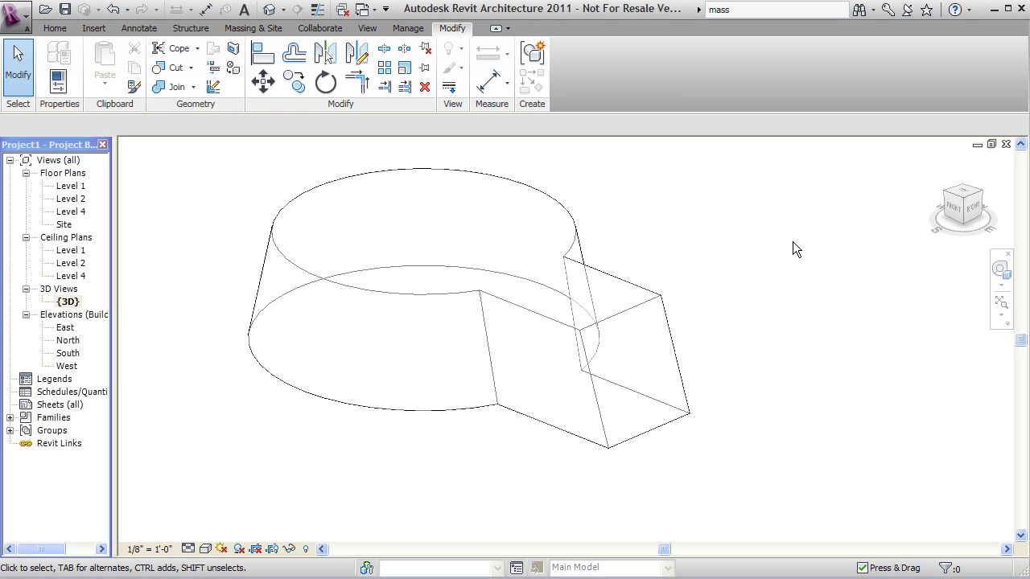
Step: Place walls by face on the curved faces and the box-shaped extension's outer faces of the Silo mass
click(260, 31)
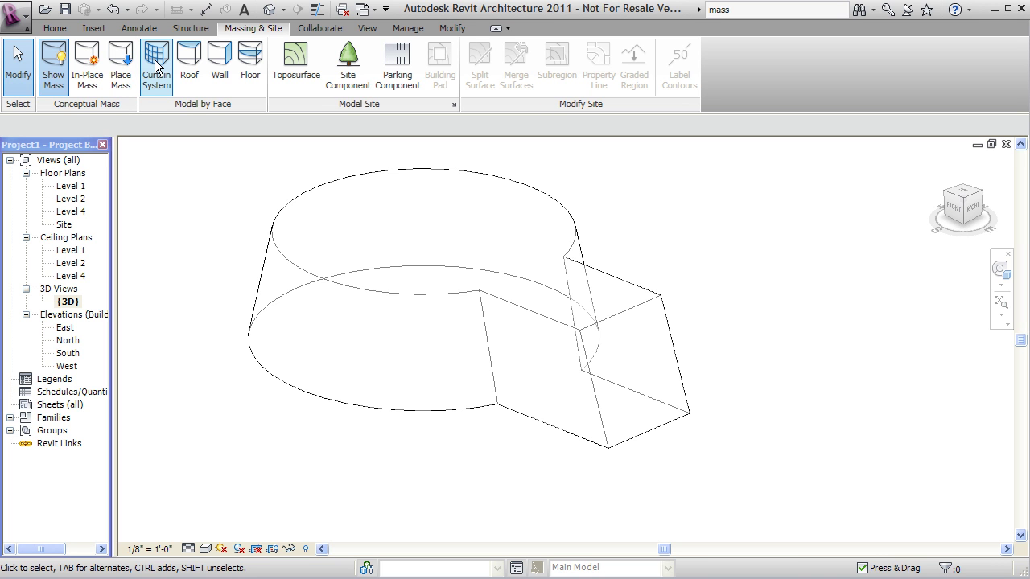
click(216, 57)
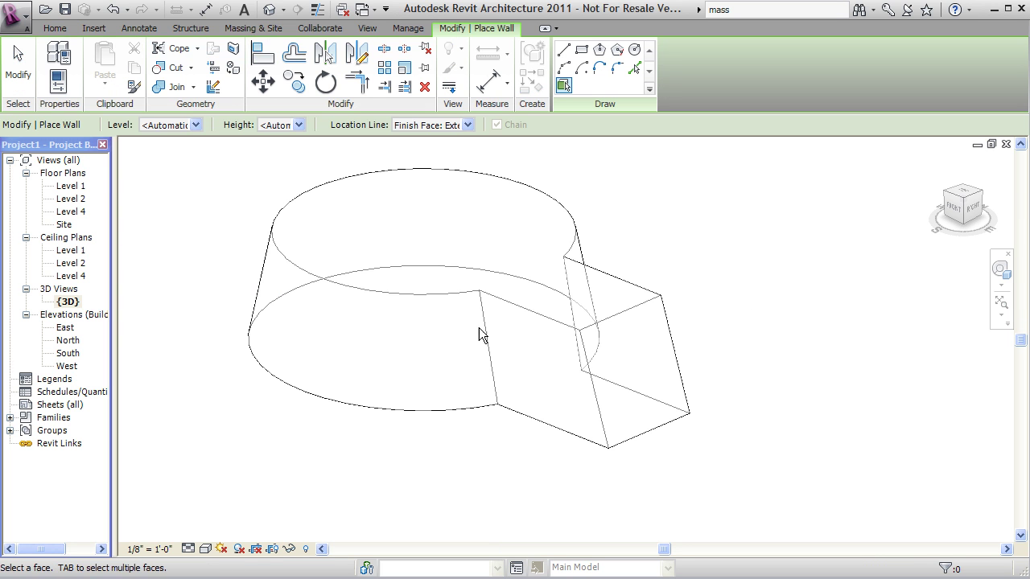
click(449, 297)
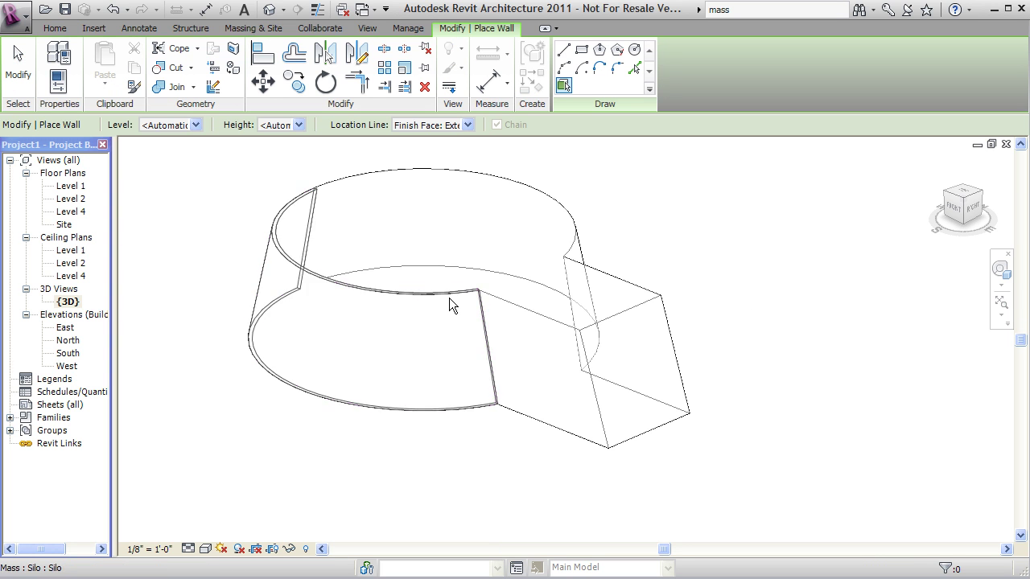
click(578, 246)
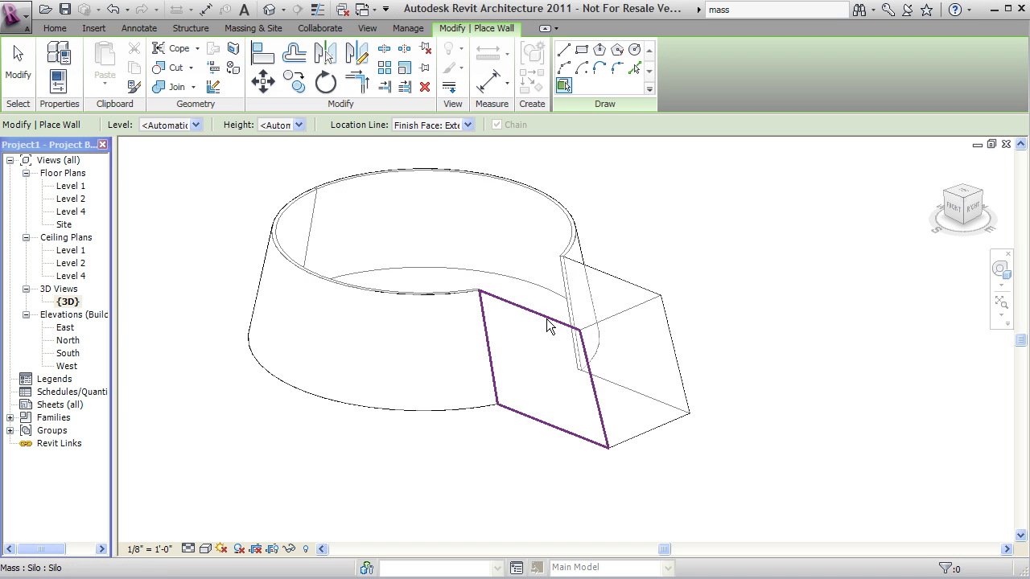
click(622, 319)
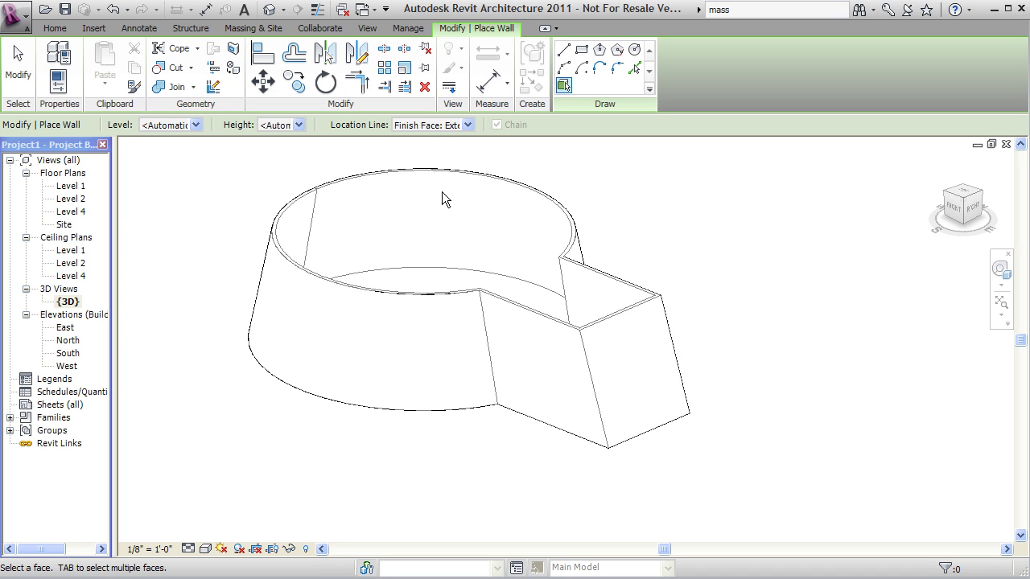
Step: Hide the mass and set the 3D view's visual style to Shaded with Edges
click(256, 29)
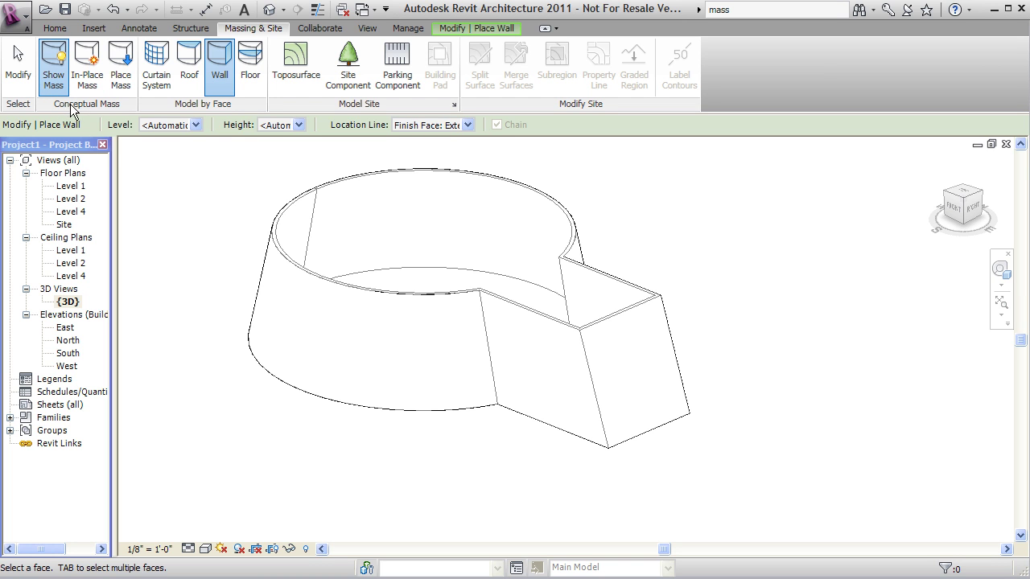
click(53, 64)
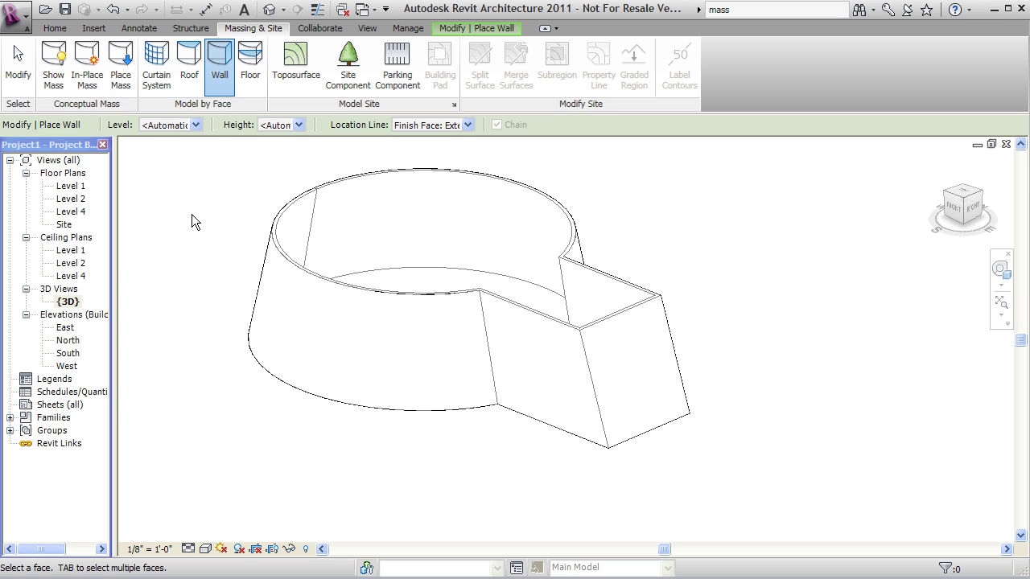
click(207, 548)
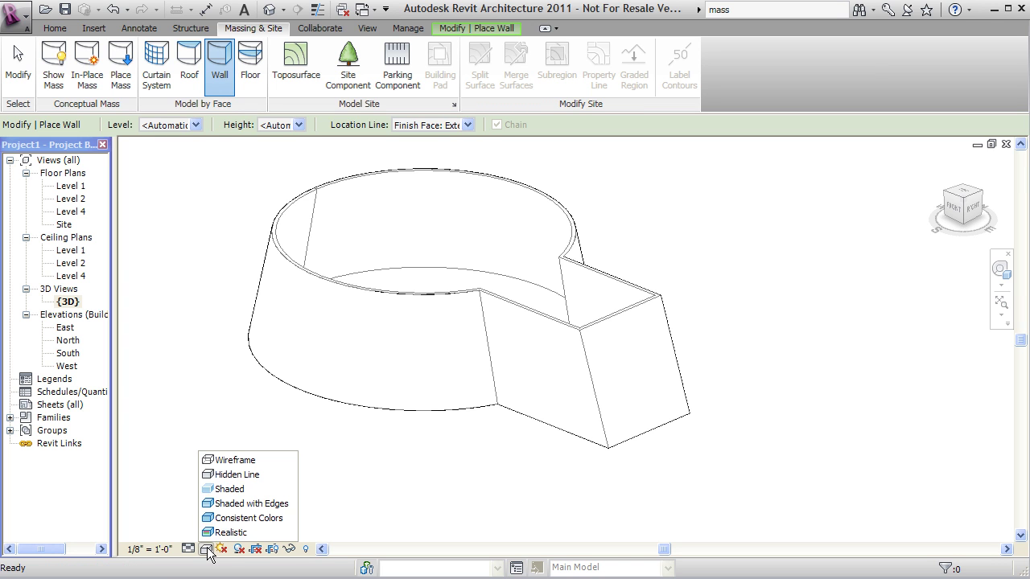
click(243, 504)
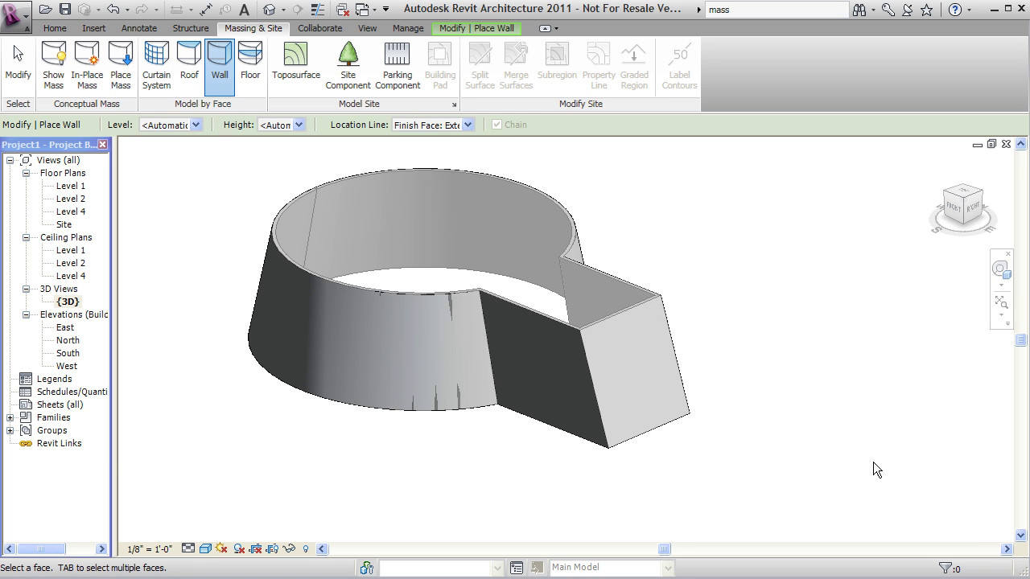
Step: Show the mass again and open the silo mass for in-place editing
shift+middle_drag(773, 378, 766, 333)
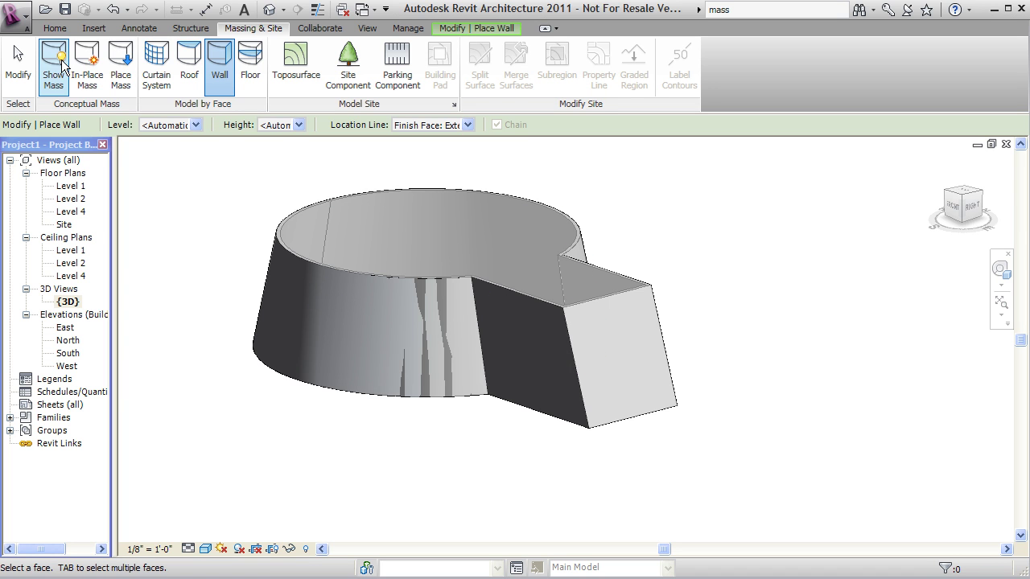
key(Tab)
key(Tab)
key(Tab)
click(472, 195)
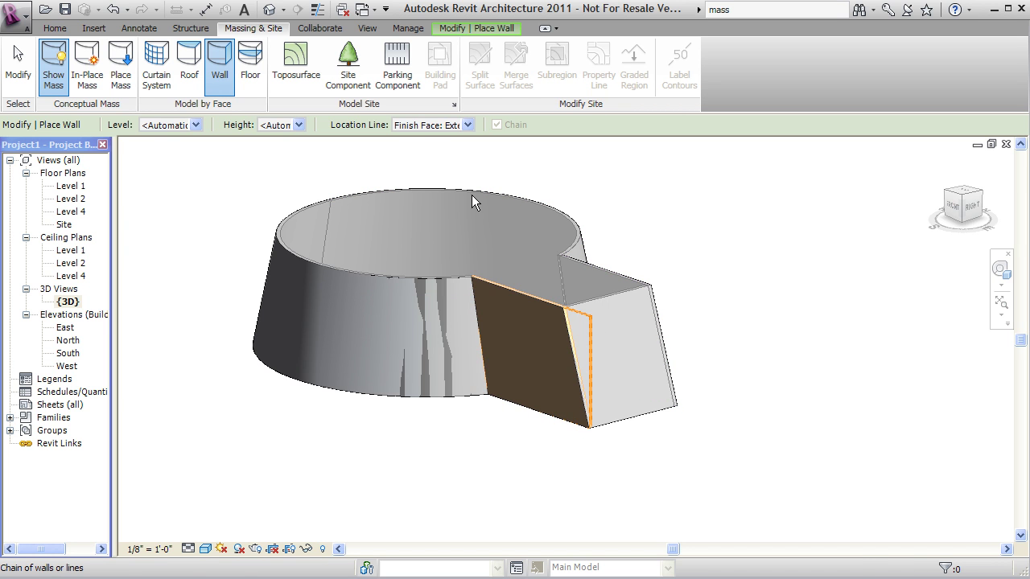
key(Escape)
click(471, 195)
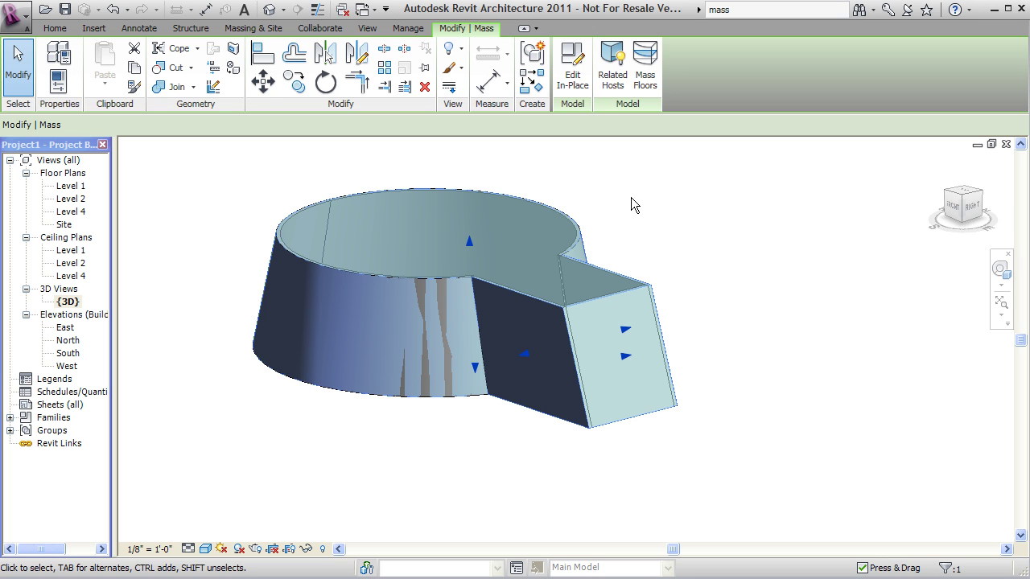
click(572, 84)
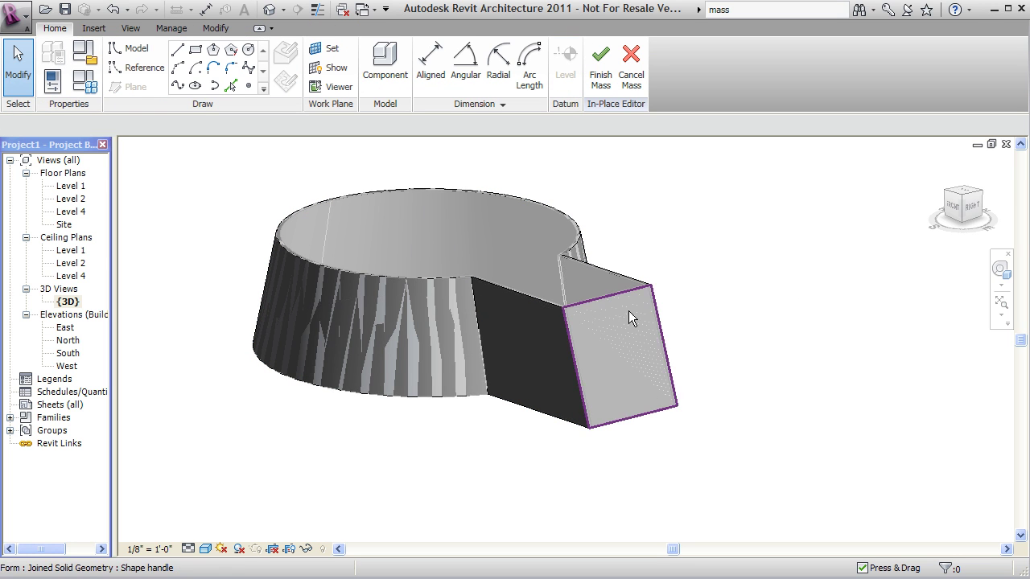
Step: In the Site floor plan, rotate the north side's top edge of the rectangular extension 15° outward about its end at the circular form
click(64, 225)
double_click(64, 224)
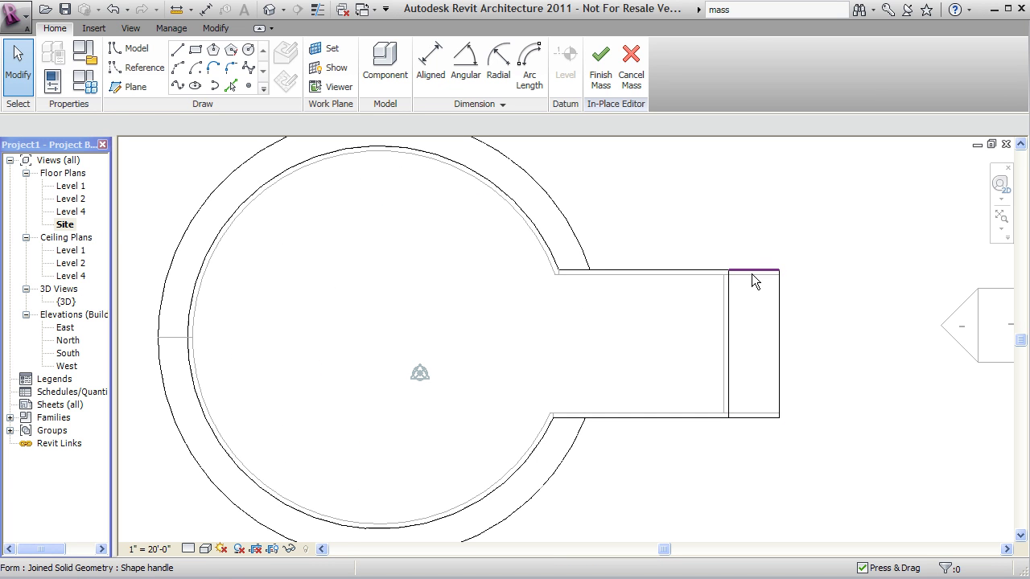
key(Tab)
key(Tab)
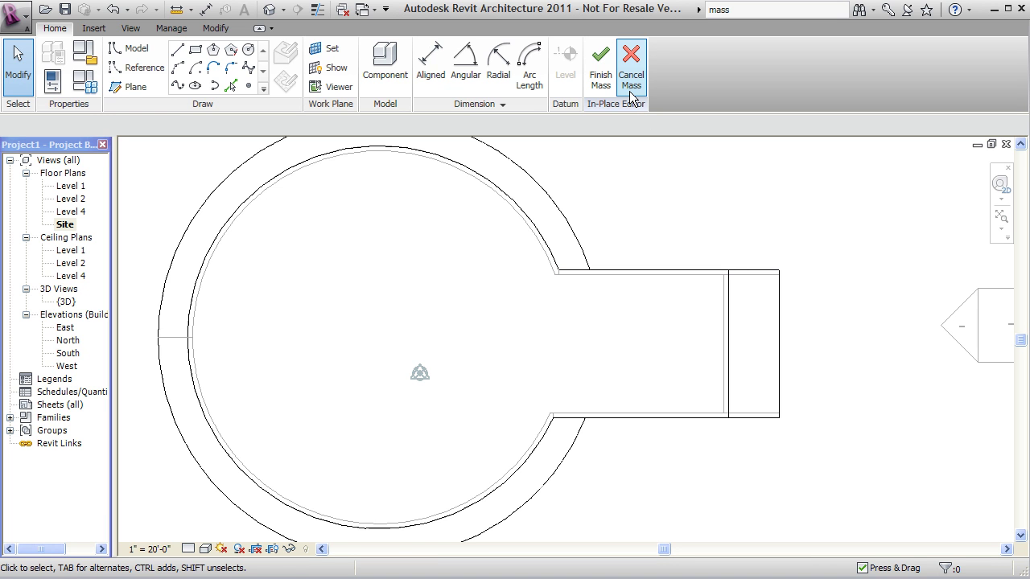
click(756, 271)
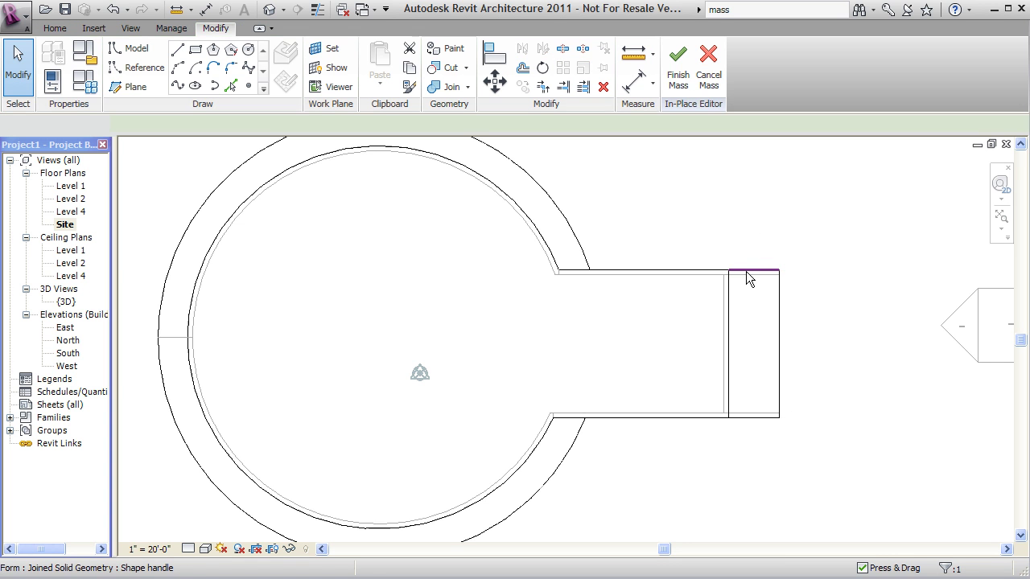
click(714, 270)
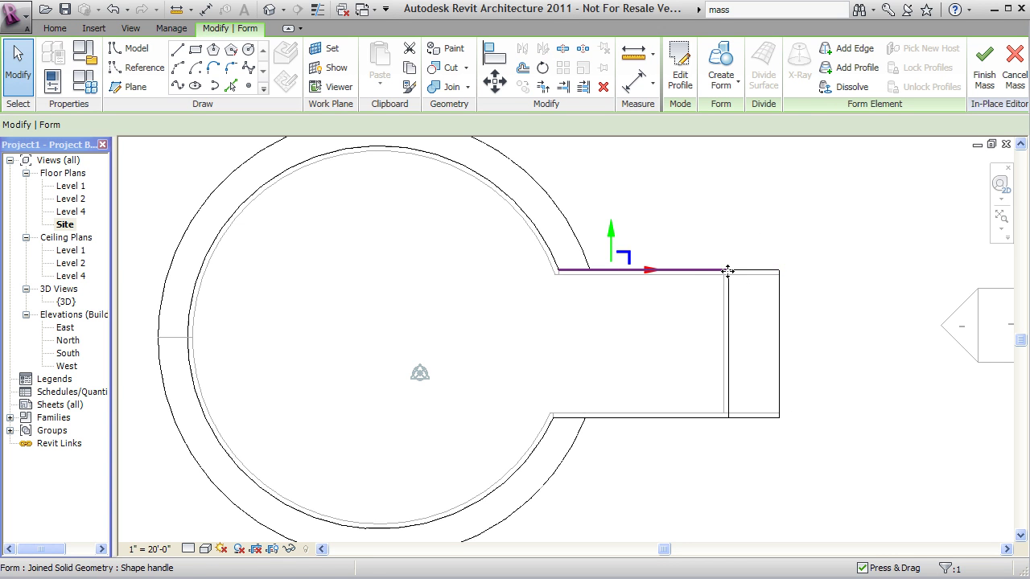
click(542, 68)
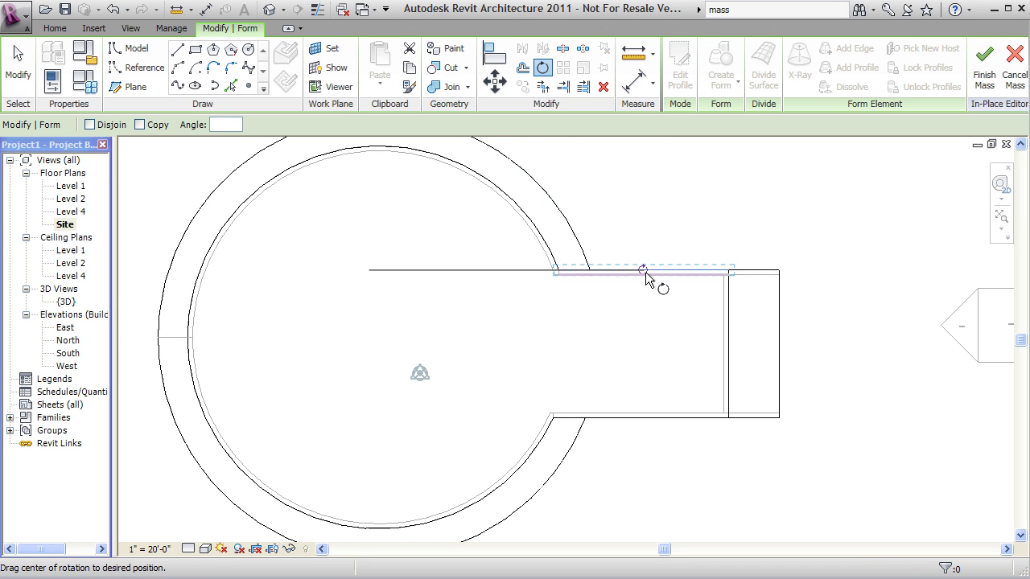
drag(643, 271, 559, 273)
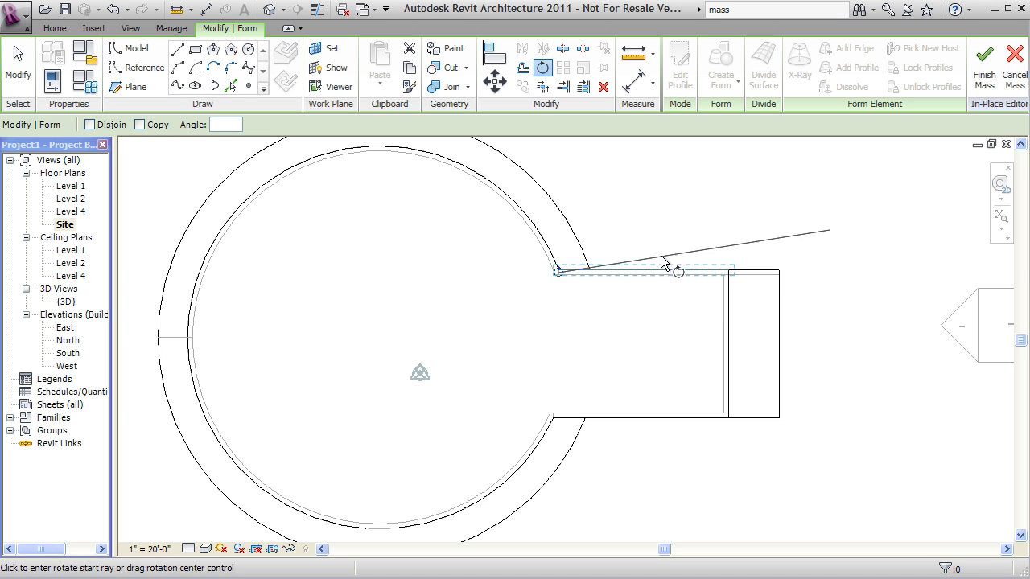
click(724, 269)
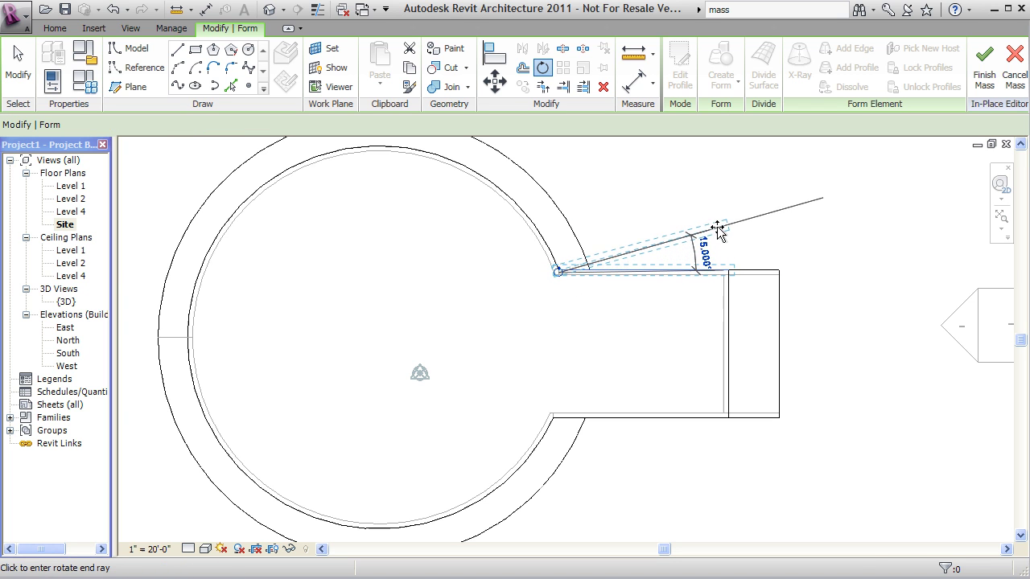
click(721, 229)
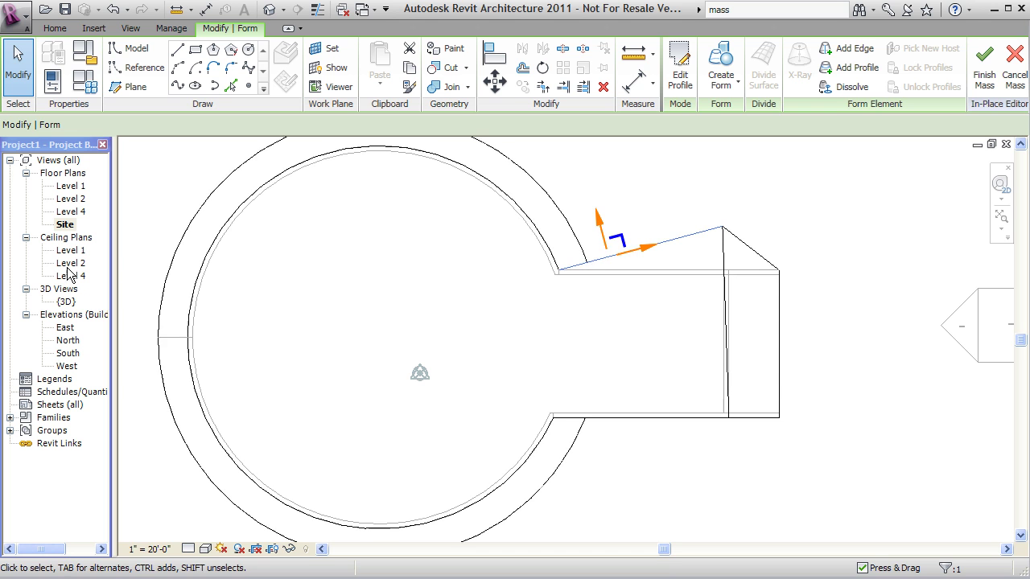
Step: Check the reshaped extension in the 3D view and finish the mass
double_click(68, 302)
shift+middle_drag(740, 299, 523, 327)
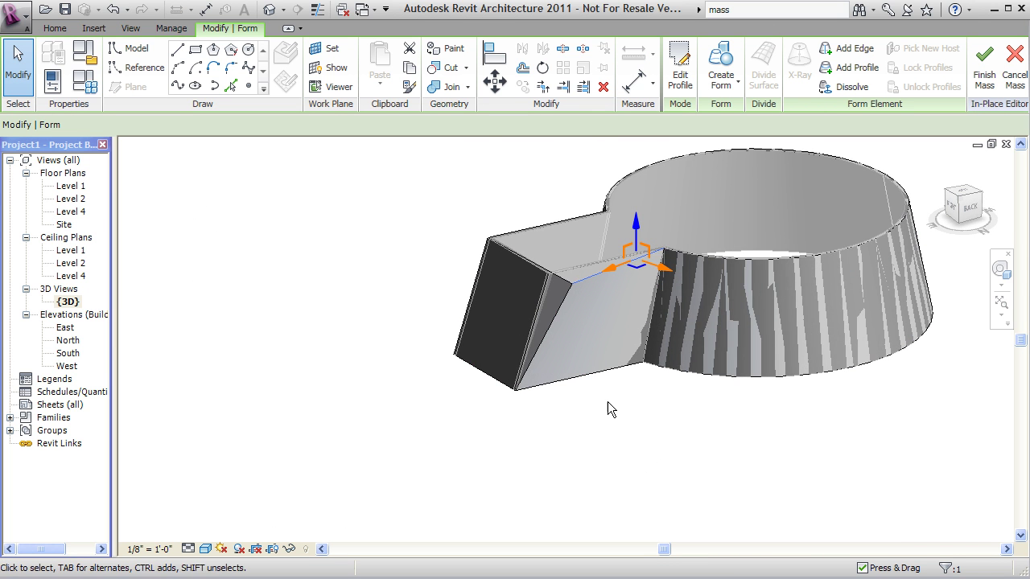
shift+middle_drag(608, 401, 792, 378)
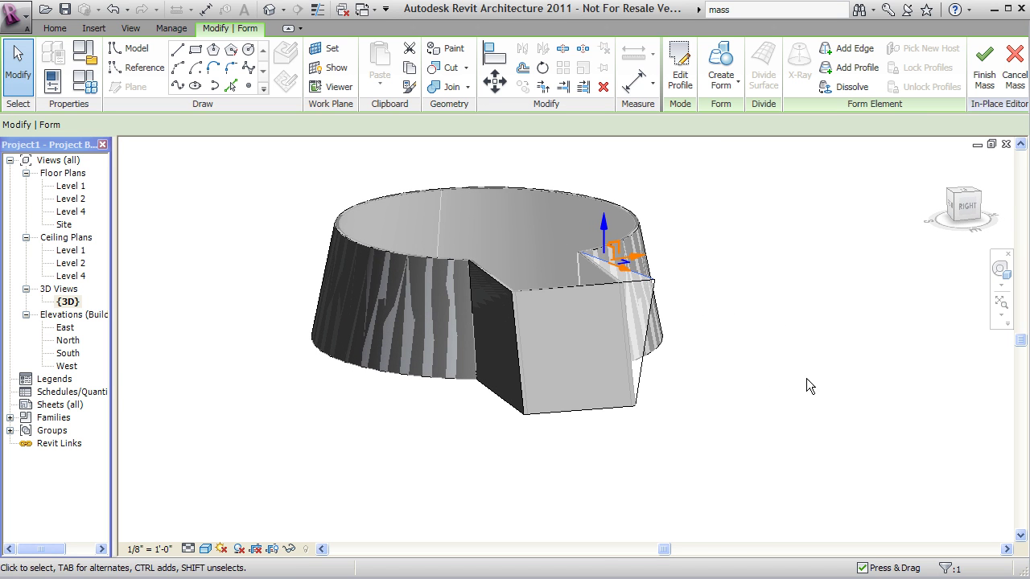
click(985, 71)
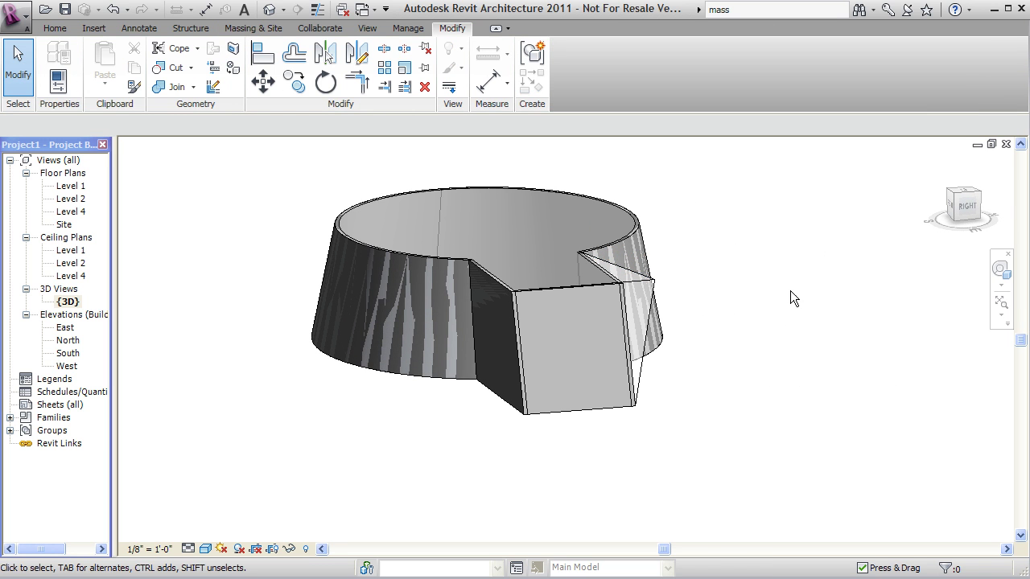
Step: Update the rectangular extension's wall at the reshaped side to match the modified mass face
shift+middle_drag(847, 297, 756, 334)
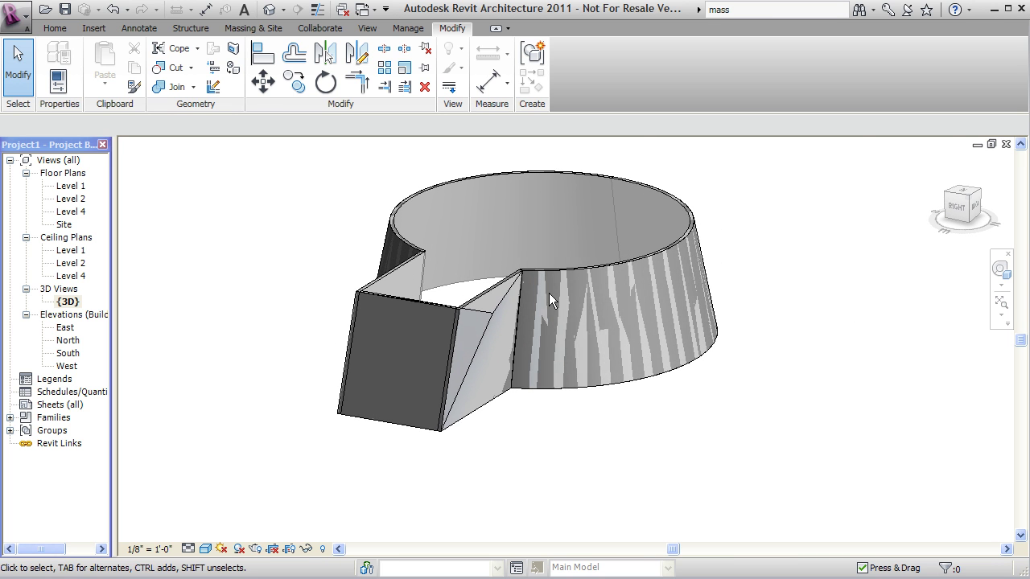
scroll(609, 299, up, 4)
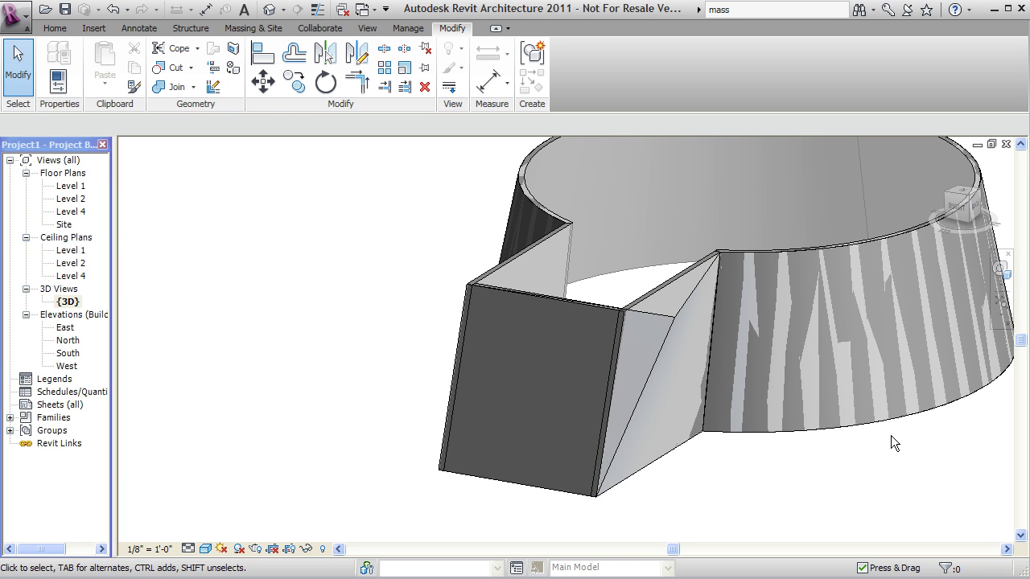
click(596, 304)
click(575, 78)
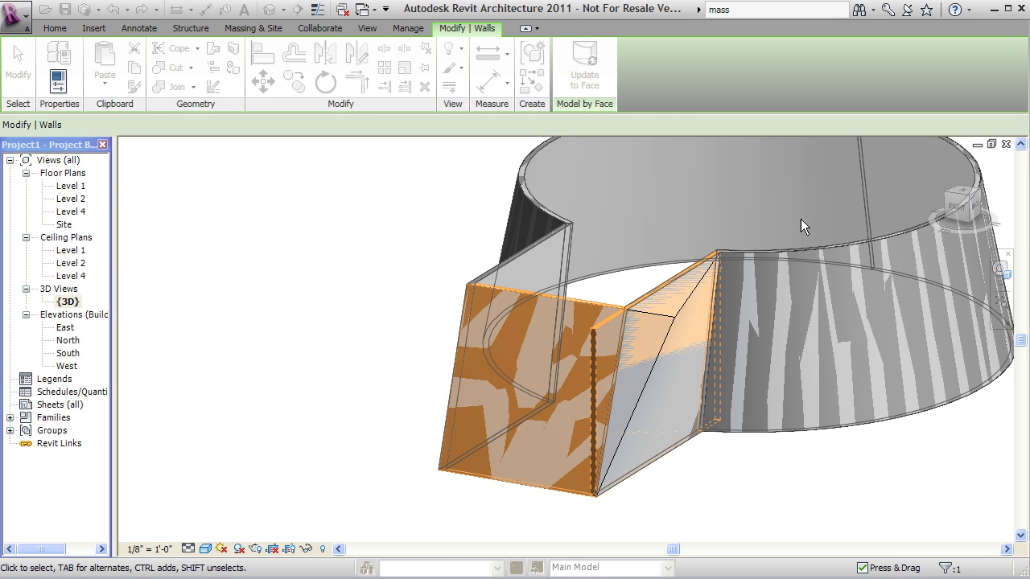